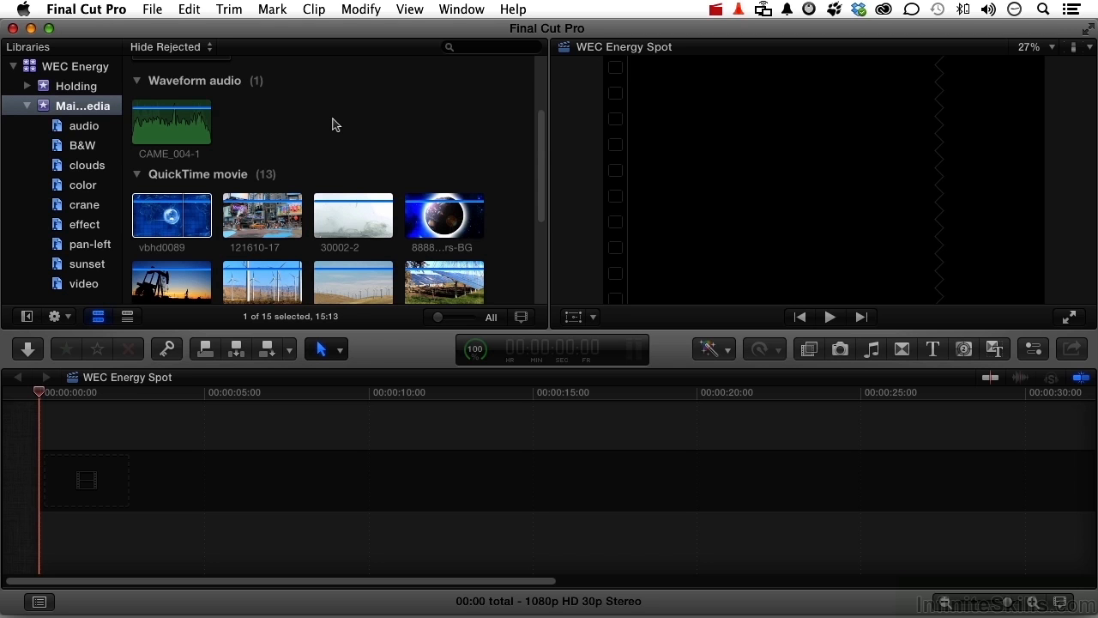
- Play back the vbhd0089 world map clip and the 88888-1897-Space-Earth-Stars-BG clip to compare them as backgrounds
click(148, 221)
key(space)
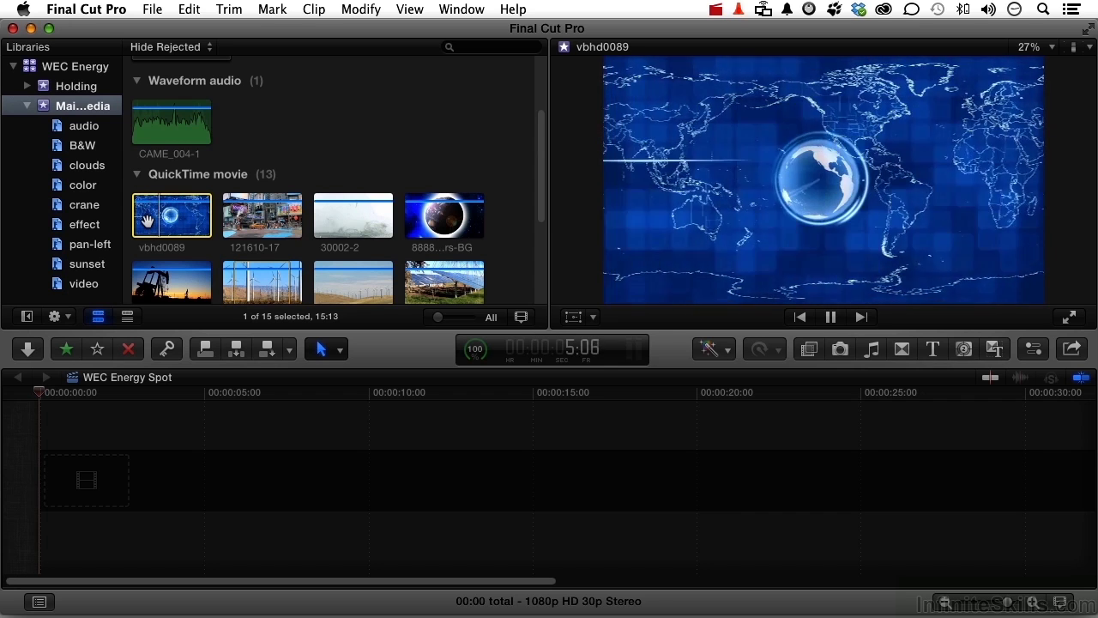
key(space)
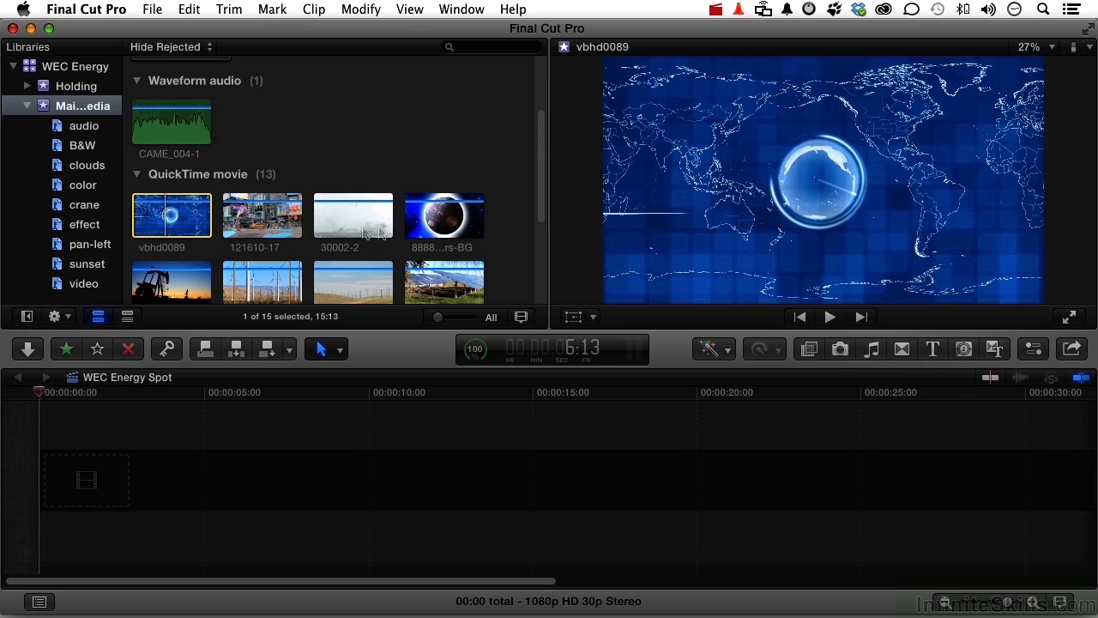
click(411, 221)
key(space)
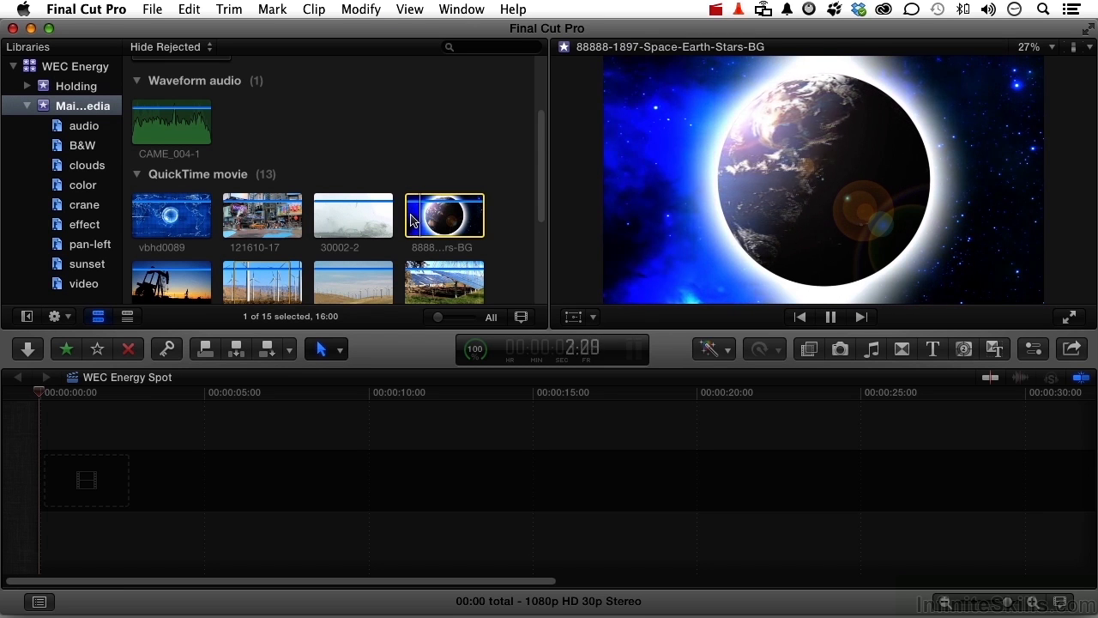
key(space)
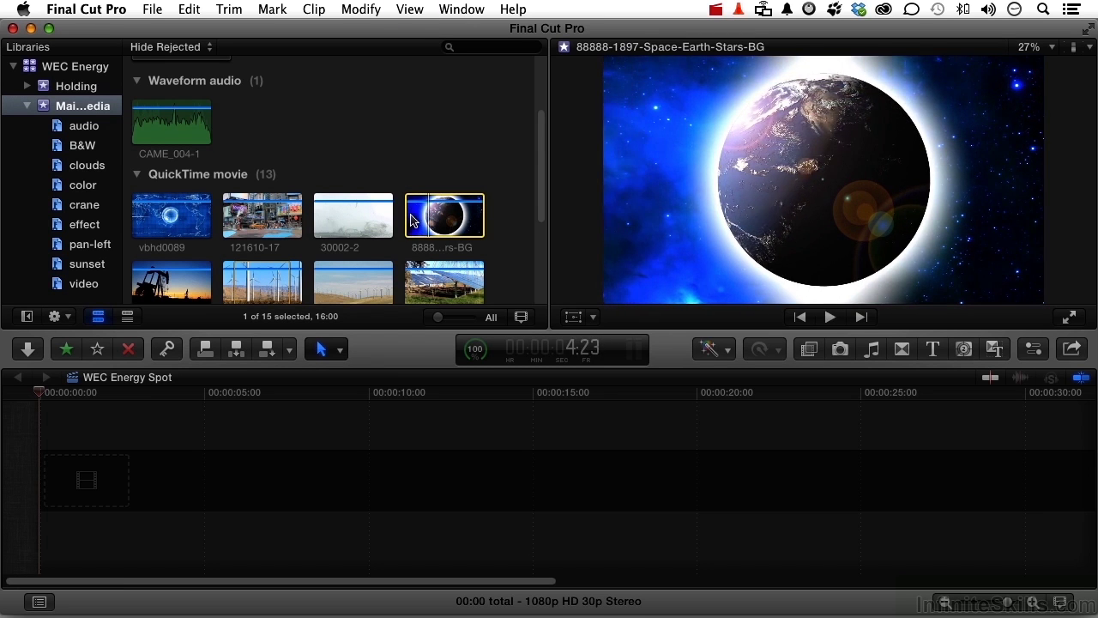
- Add the vbhd0089 clip at the start of the empty WEC Energy Spot timeline and park the playhead at 2:27
click(161, 222)
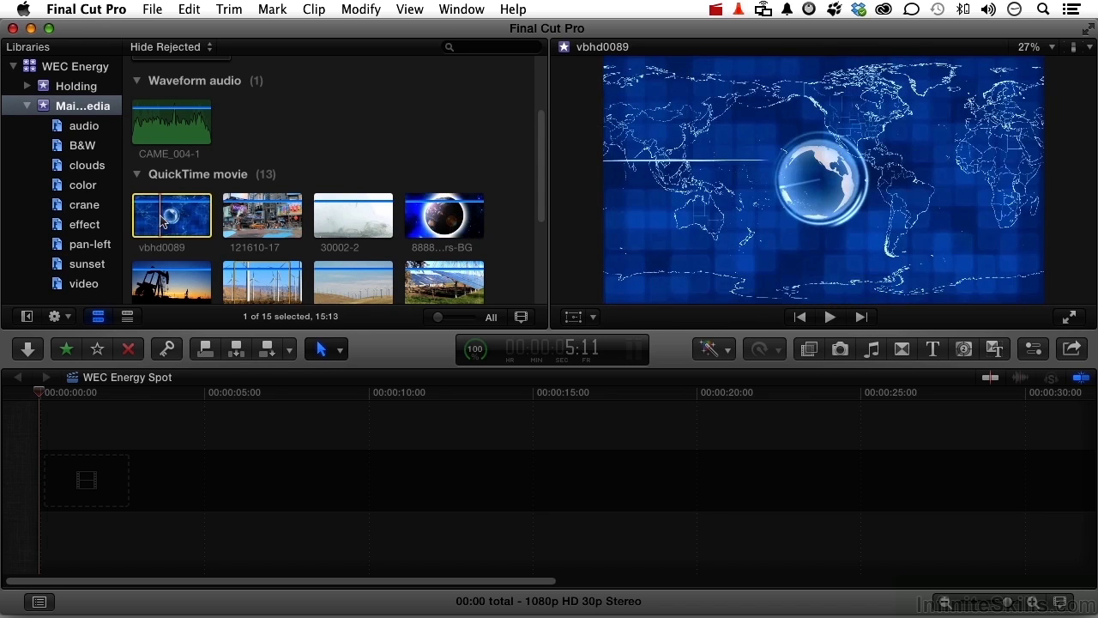
drag(161, 227, 150, 488)
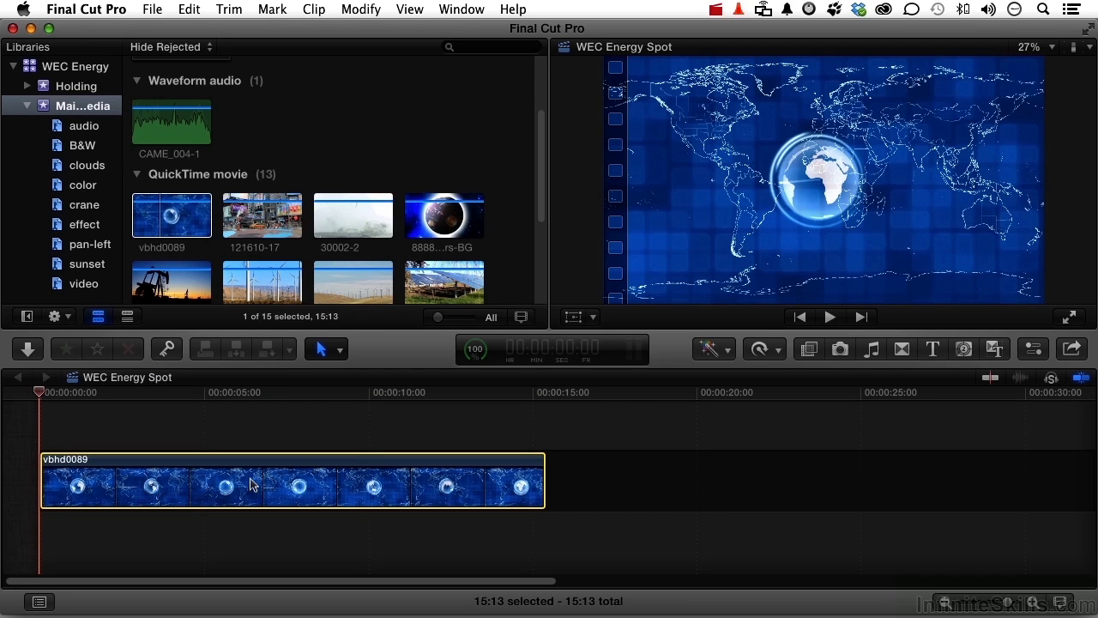
click(558, 355)
drag(40, 392, 135, 397)
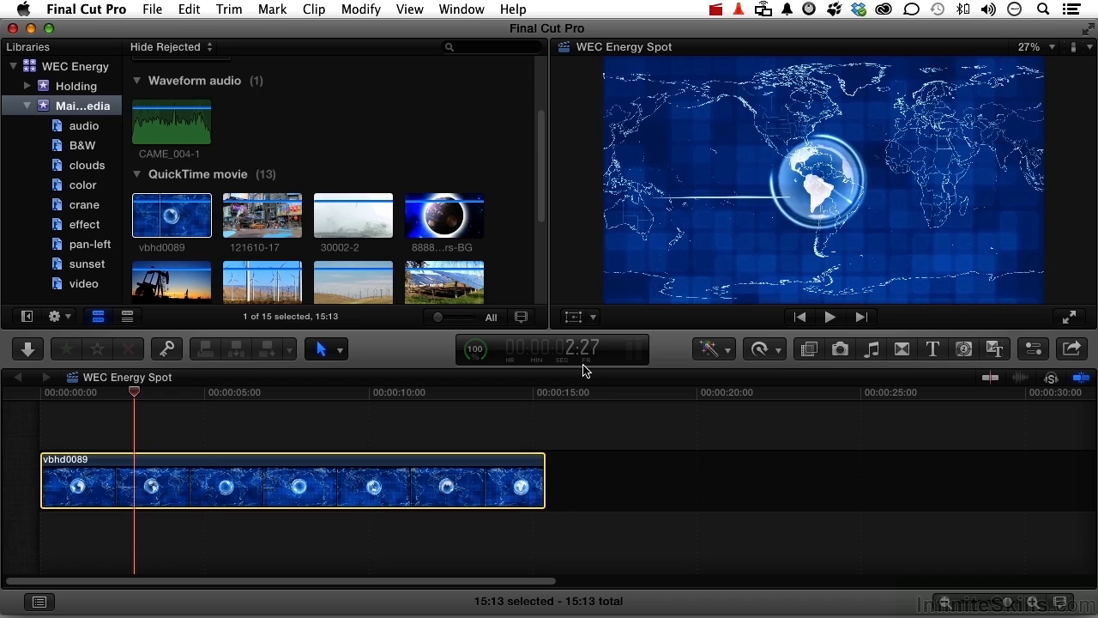
- Trim the end of the vbhd0089 clip in the timeline until the clip is about 12:02 long
drag(544, 478, 499, 483)
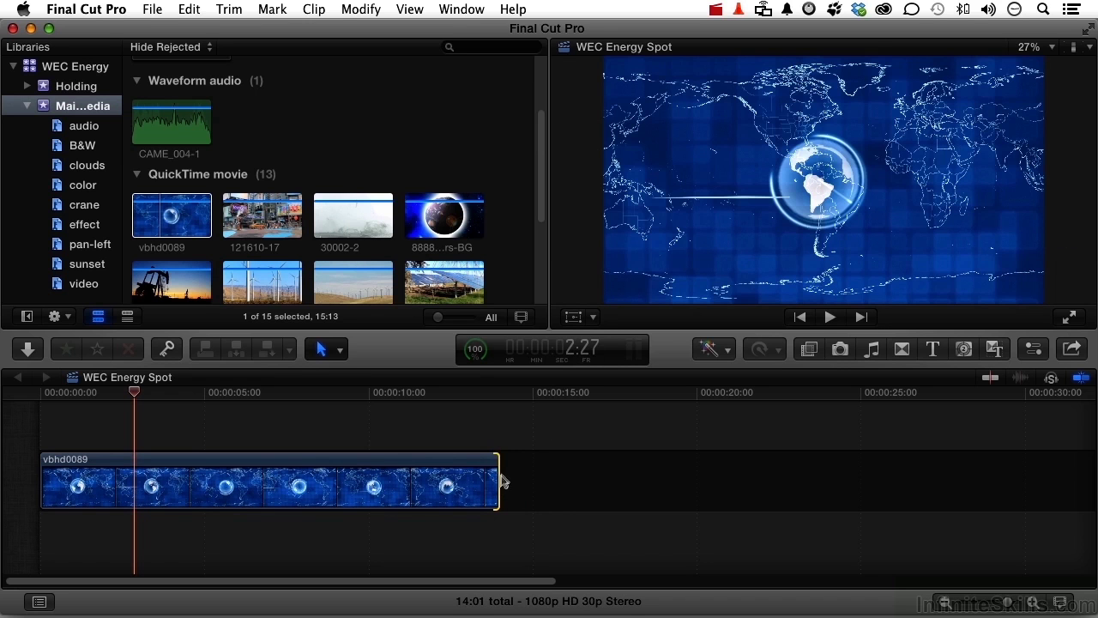
drag(499, 480, 435, 488)
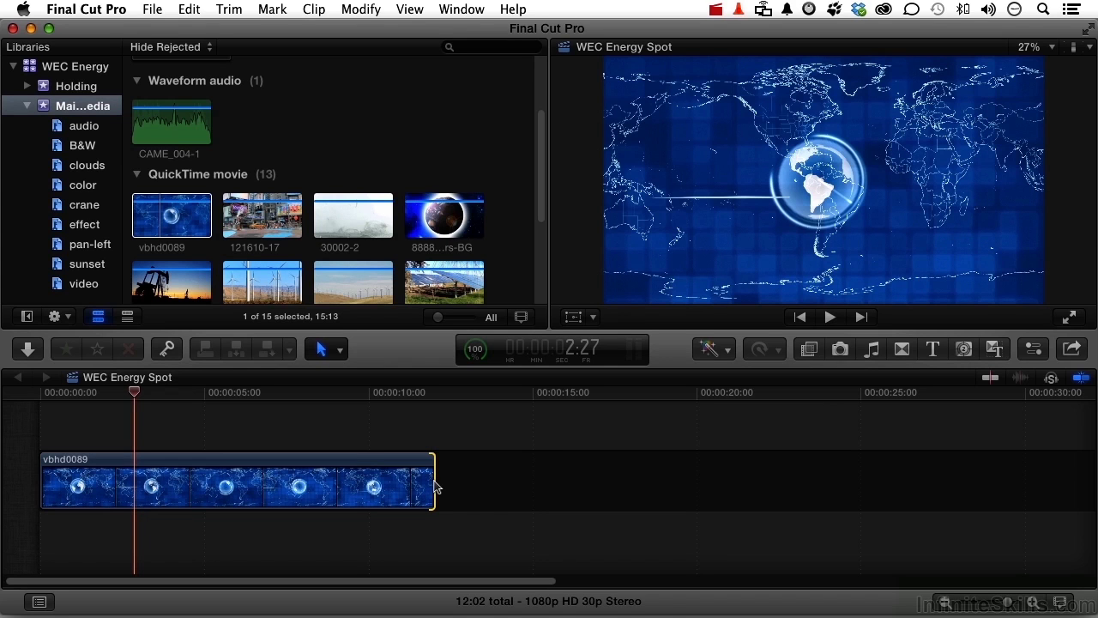
- Set the duration of the vbhd0089 clip in the timeline to exactly 5:00
click(334, 484)
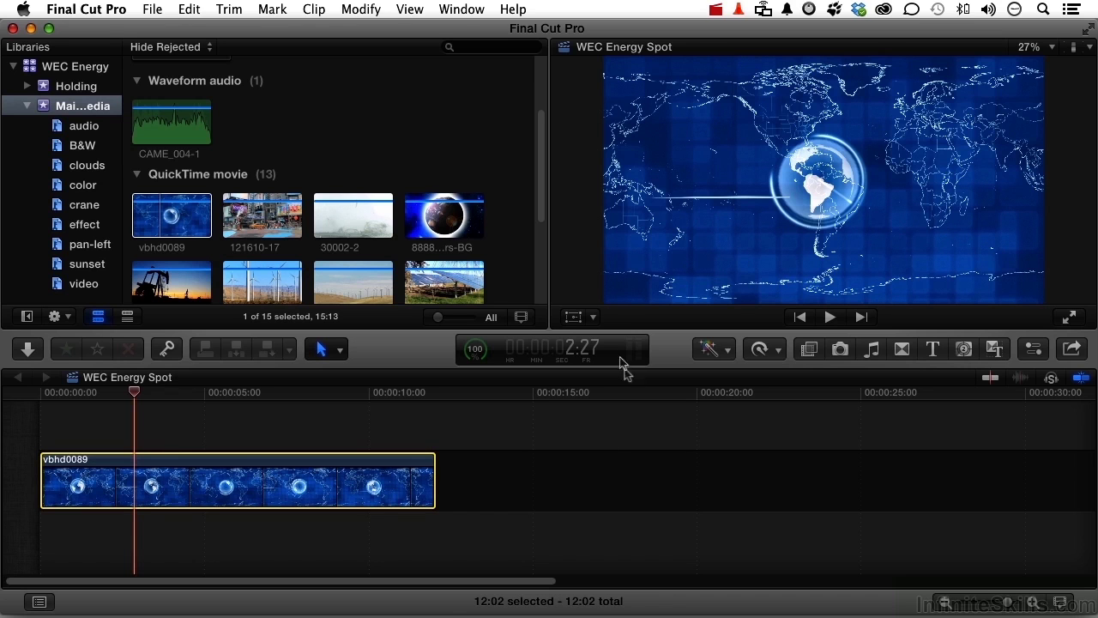
key(ctrl+d)
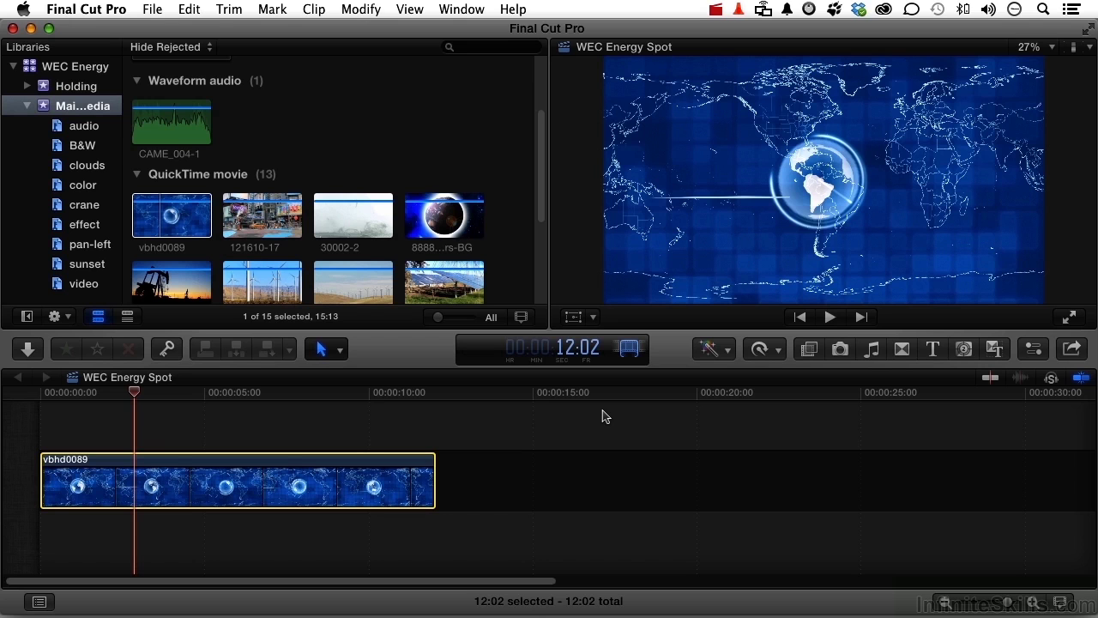
text(5:00)
key(Return)
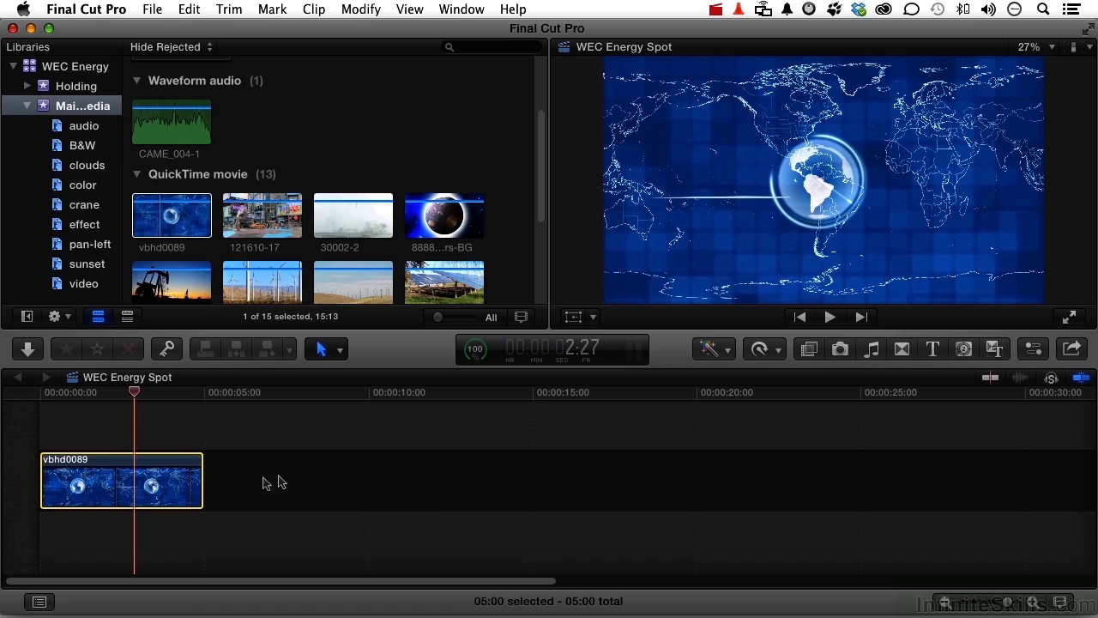
right_click(167, 477)
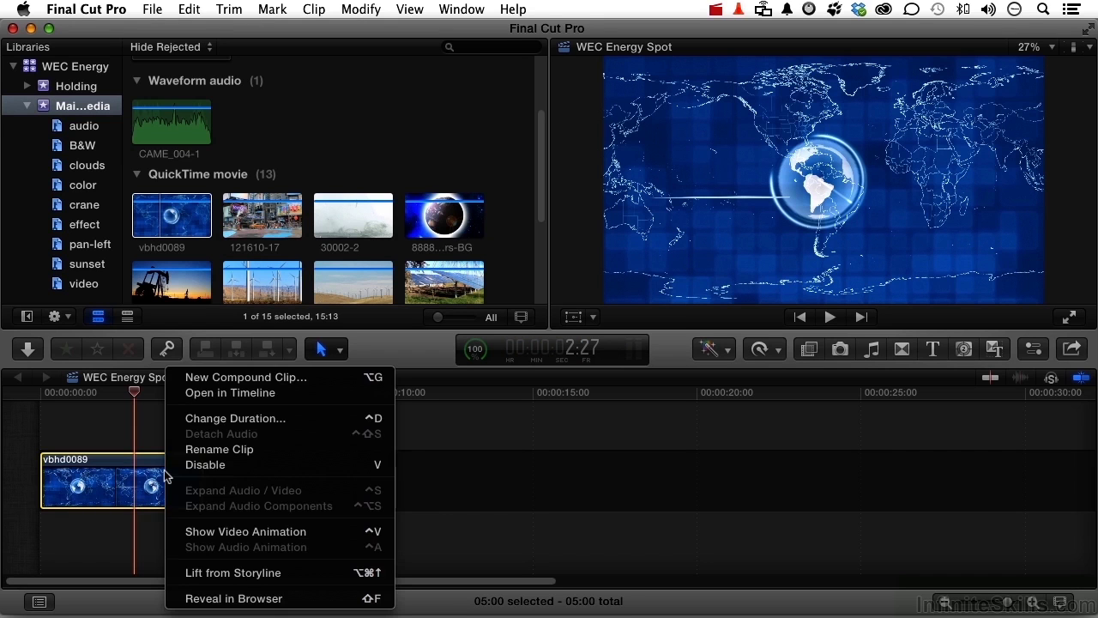
click(207, 424)
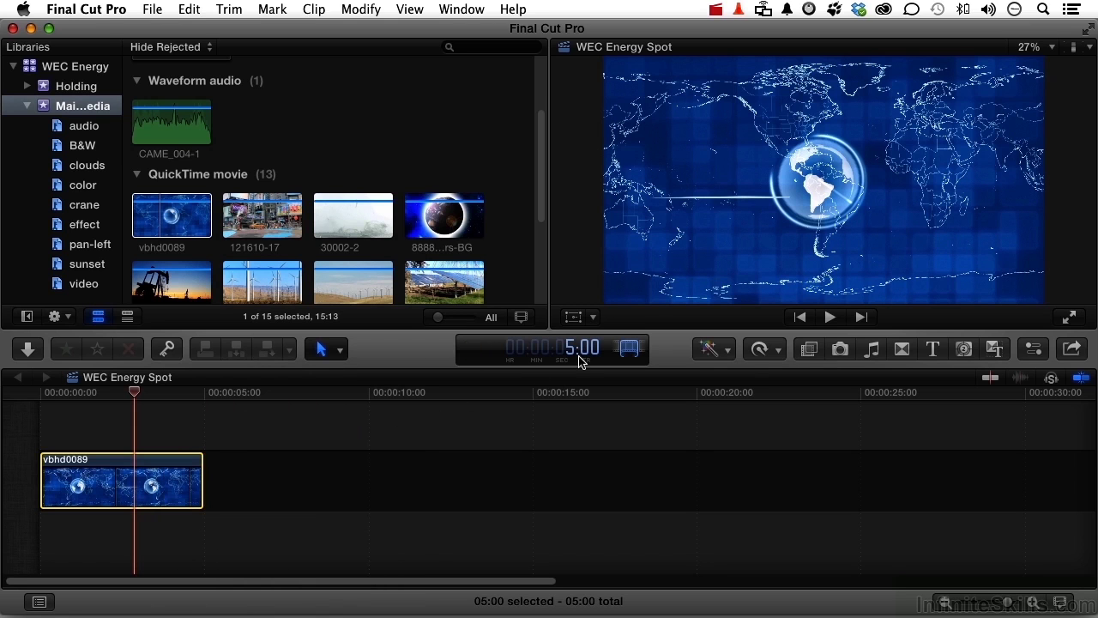
key(Escape)
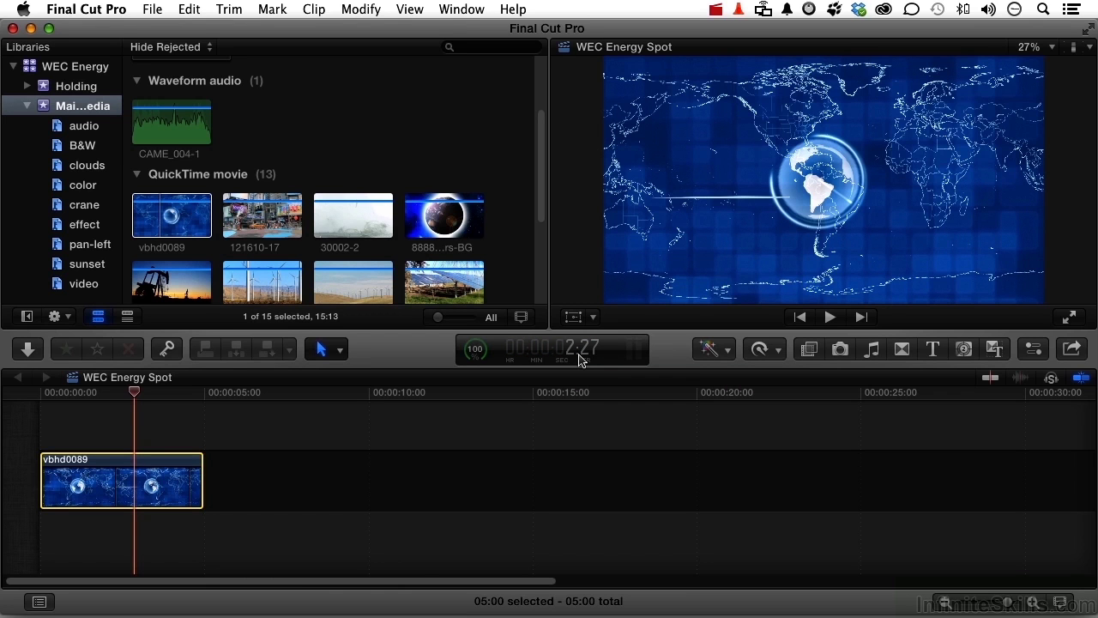
- Connect the WorldClock90 clip above the vbhd0089 clip and align its start with the beginning of the timeline
scroll(374, 102, down, 3)
scroll(374, 101, down, 2)
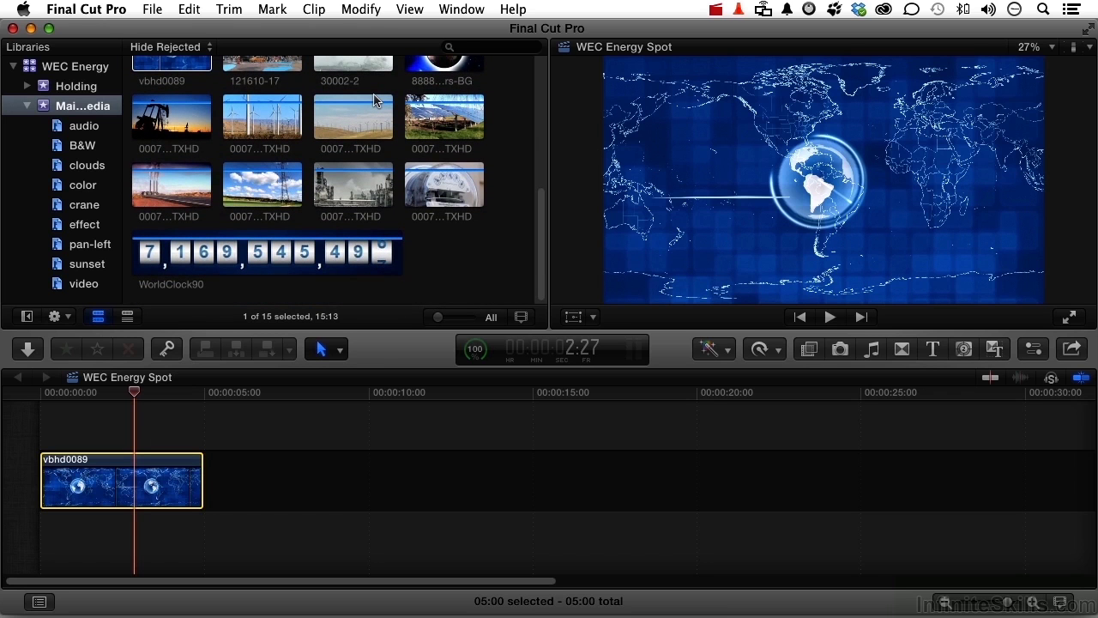
click(361, 257)
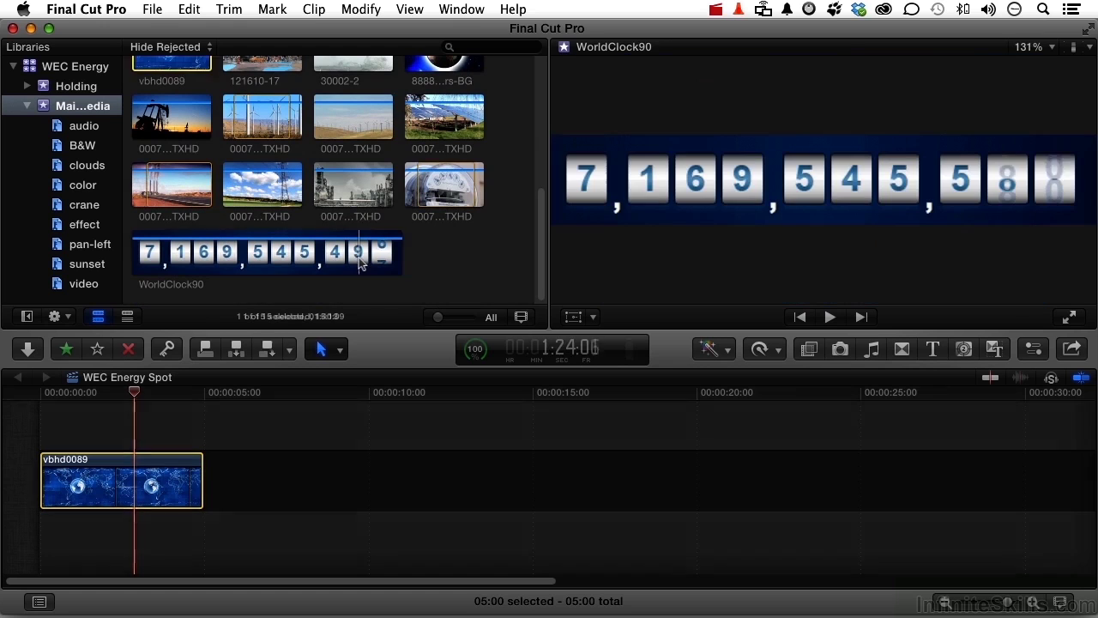
drag(267, 257, 126, 420)
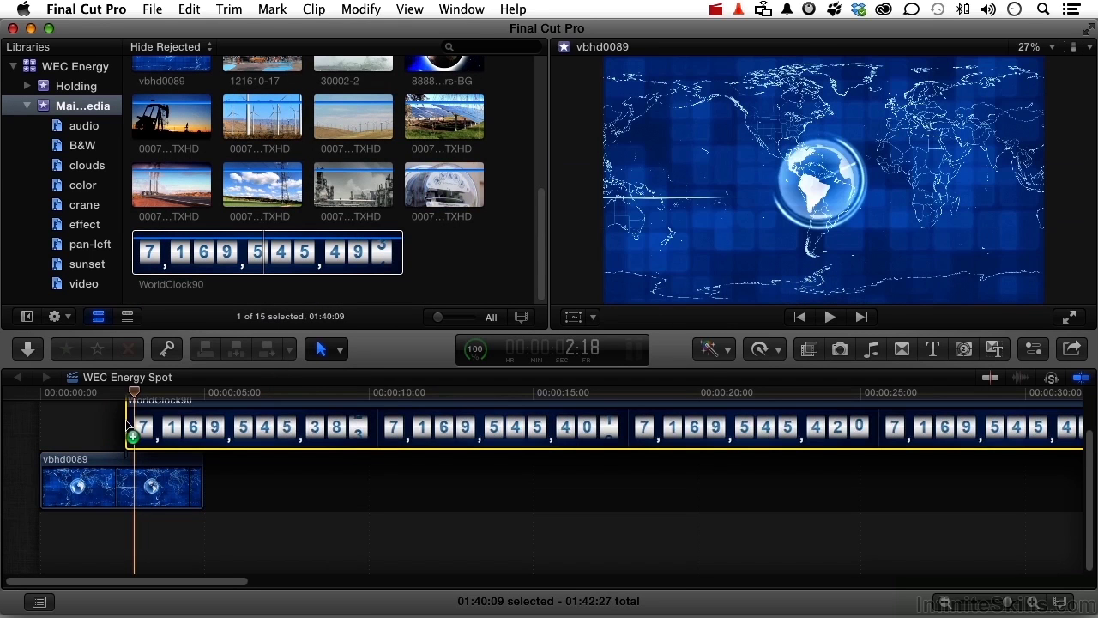
drag(125, 420, 47, 418)
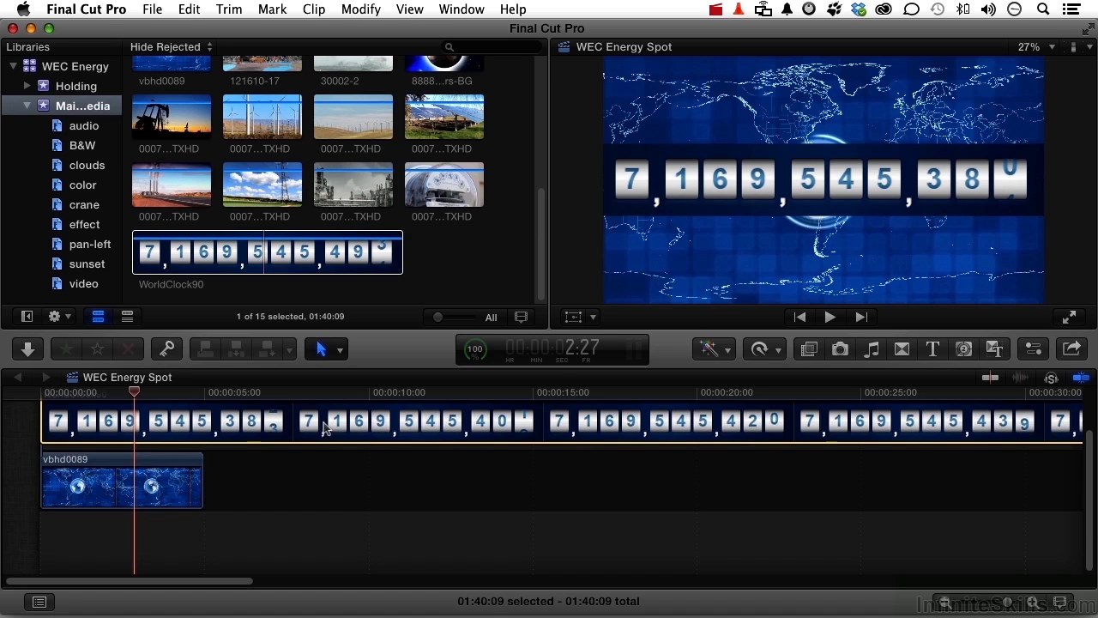
- Set the duration of the connected WorldClock90 clip to 1:30:00
key(ctrl+d)
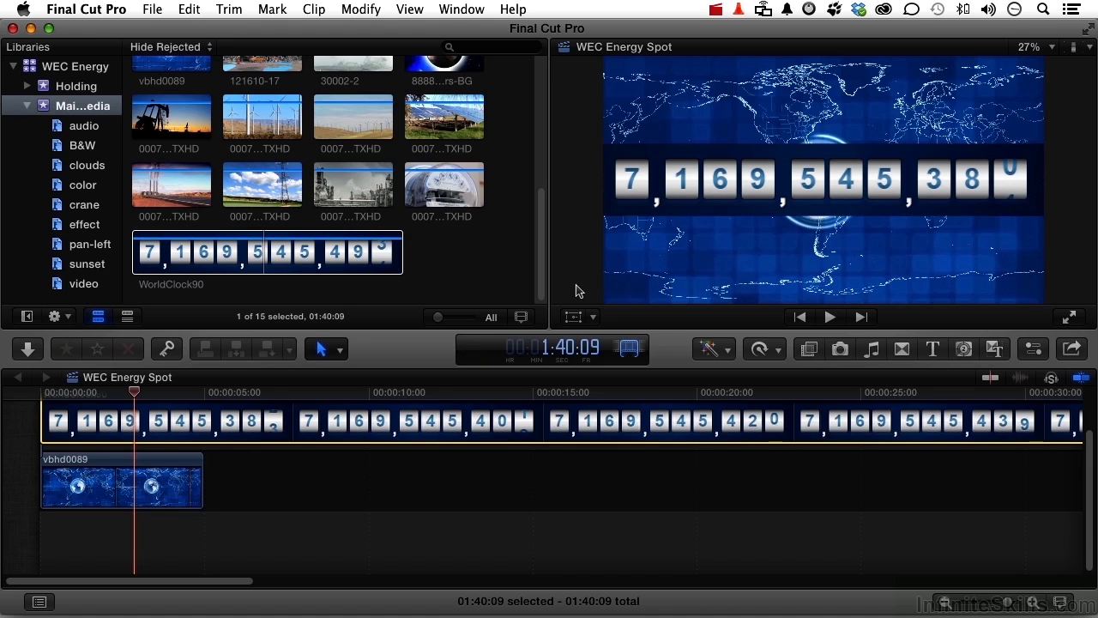
text(13000)
key(Return)
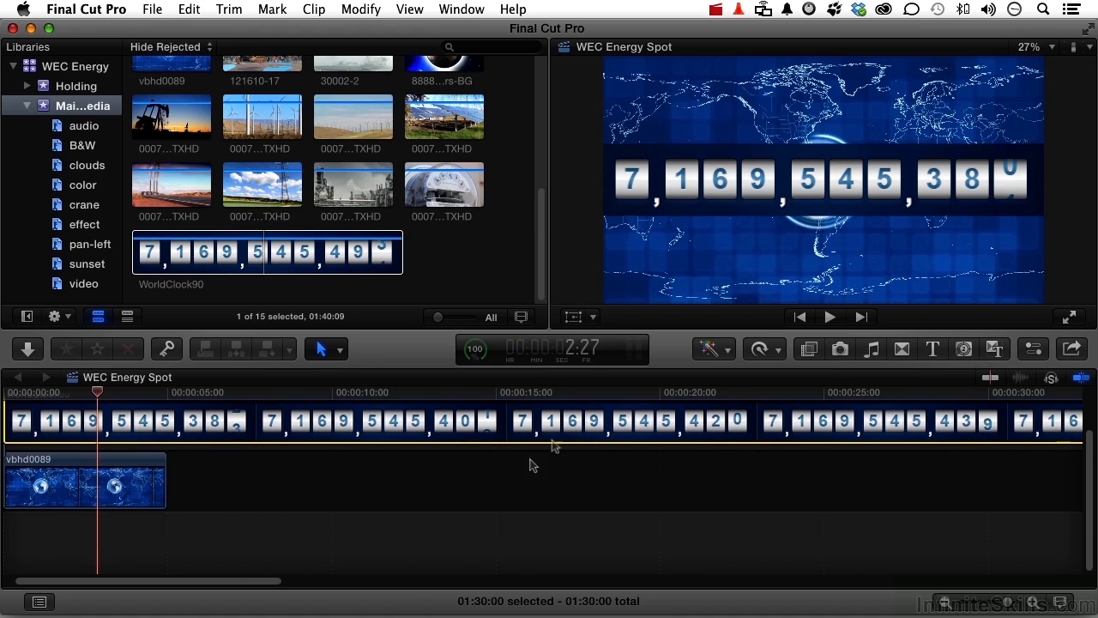
- Examine the WorldClock90 clip along its full length and at different timeline magnifications, finishing back at the start of the timeline
scroll(383, 532, right, 10)
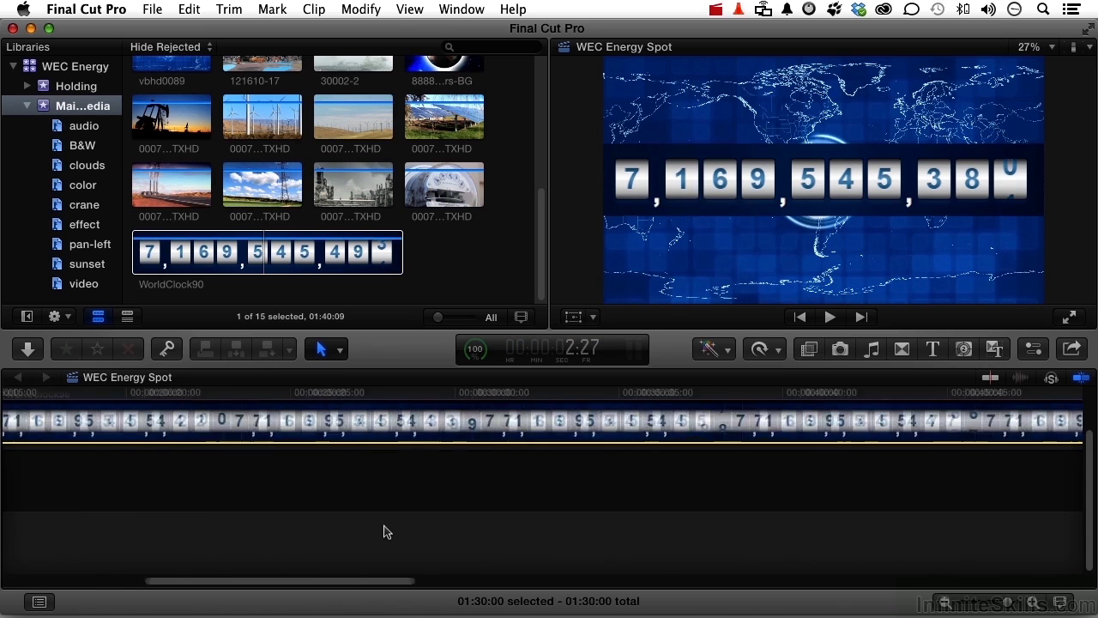
scroll(383, 532, right, 20)
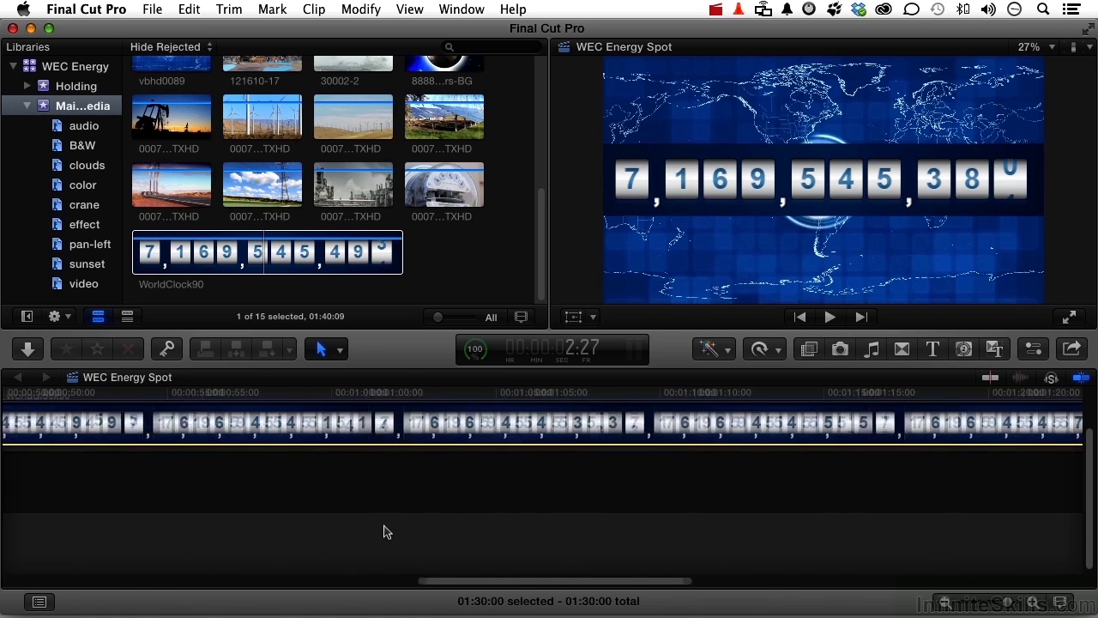
scroll(383, 531, right, 5)
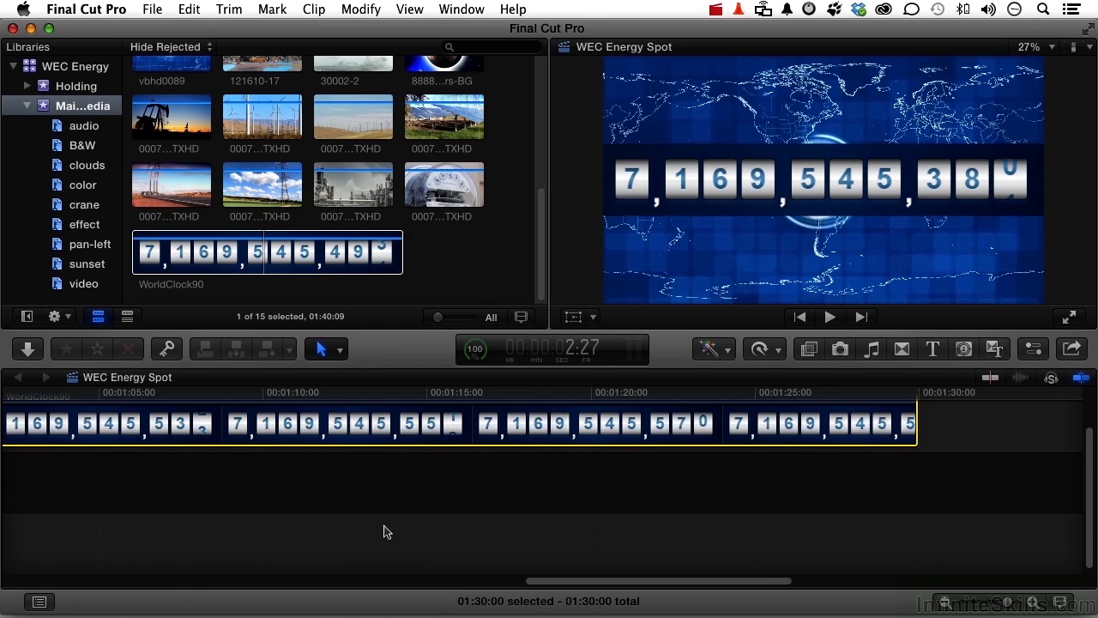
scroll(384, 531, left, 20)
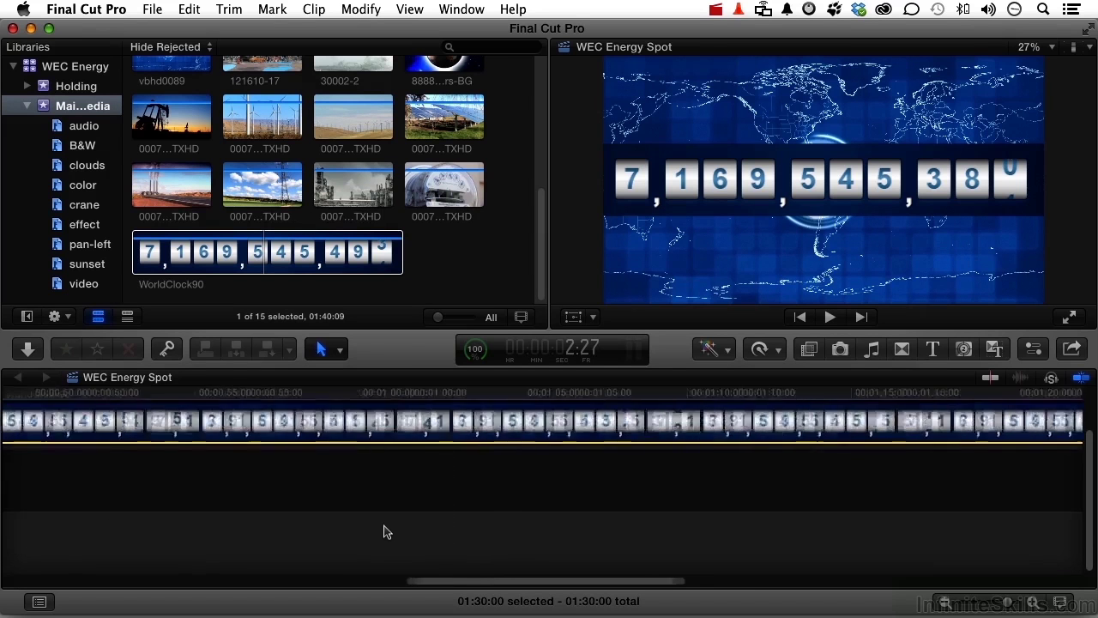
scroll(383, 532, left, 5)
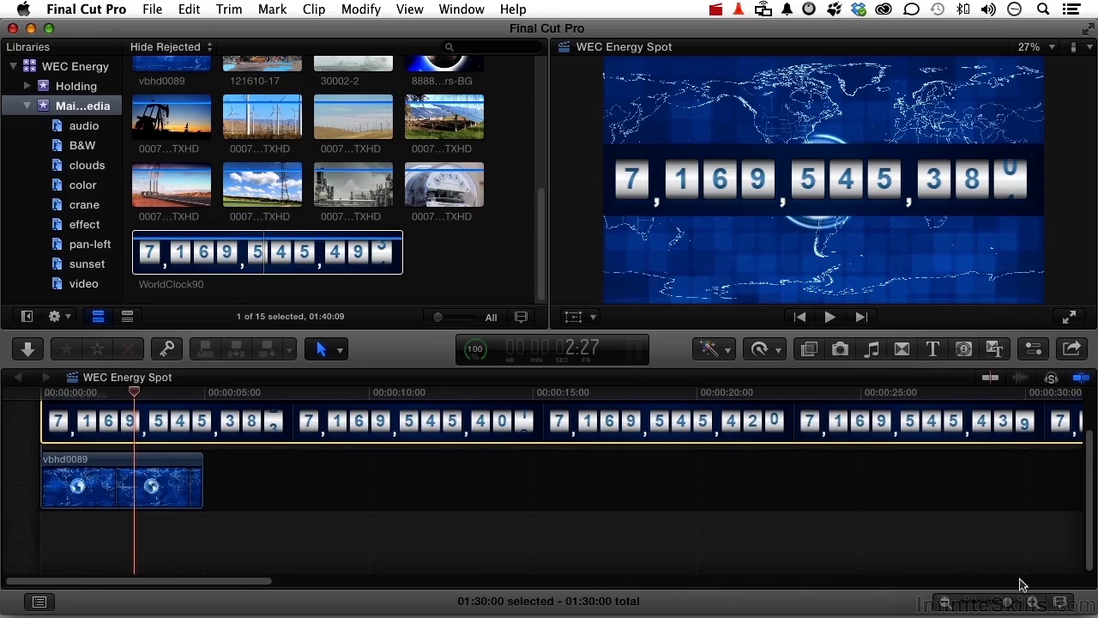
click(944, 606)
click(944, 605)
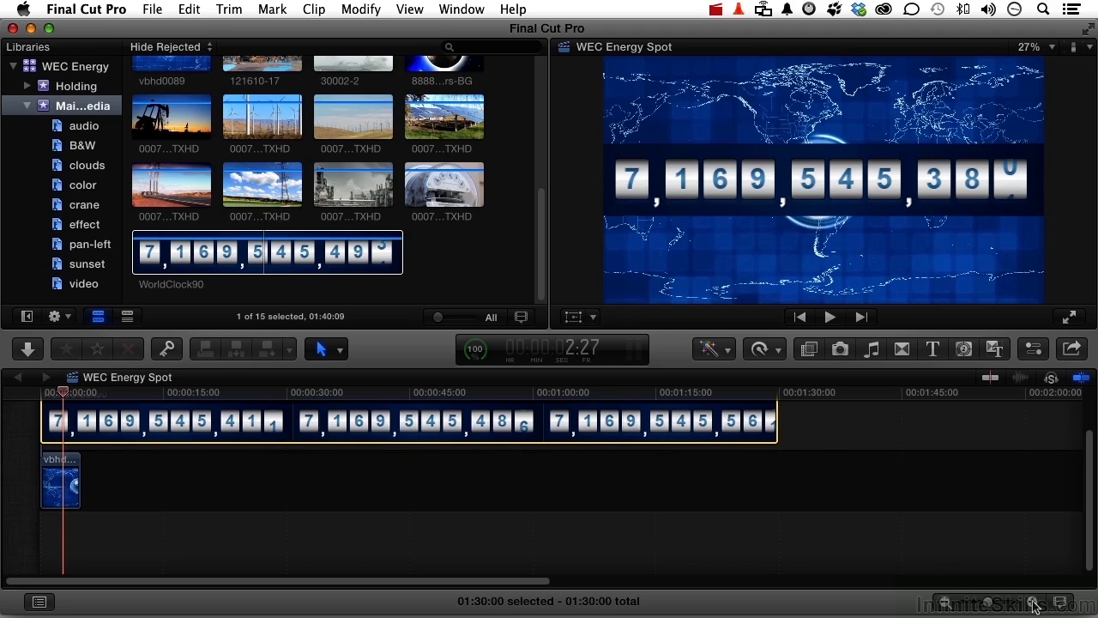
drag(1035, 606, 1000, 608)
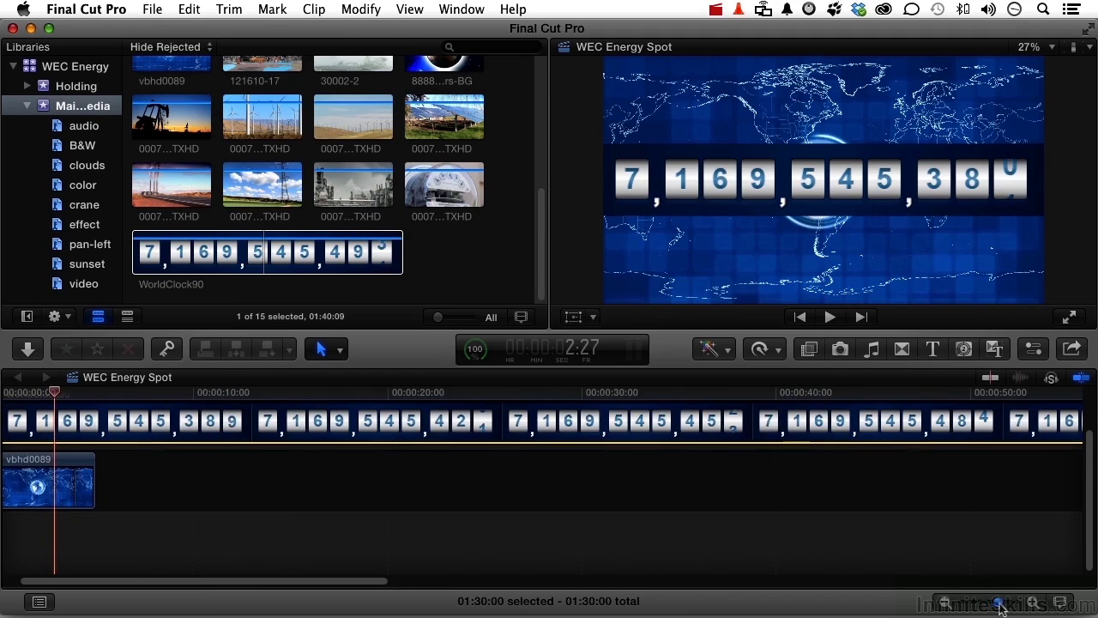
scroll(636, 538, left, 2)
scroll(636, 538, up, 1)
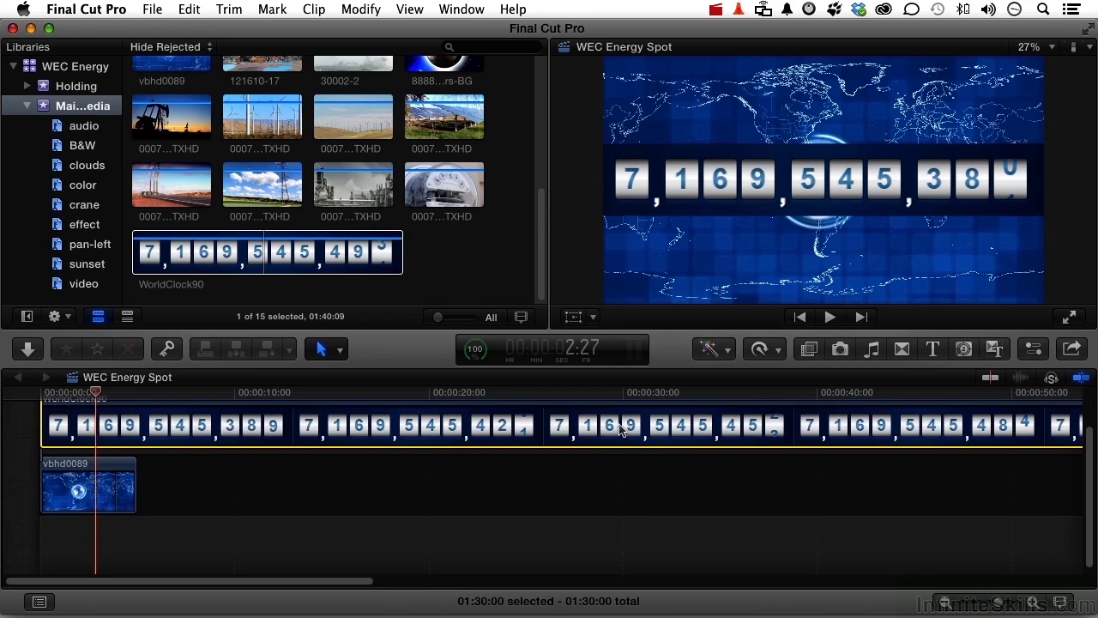
- Transform the WorldClock90 clip to about half its size and place it centred below the globe, at about X 5 px, Y -391 px
click(596, 319)
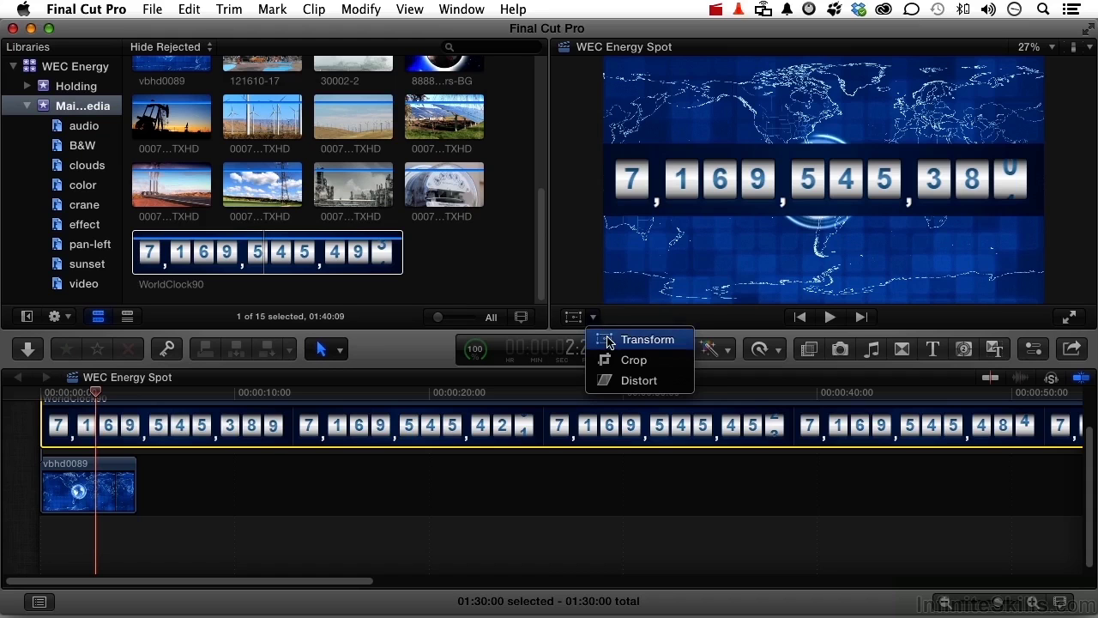
click(609, 338)
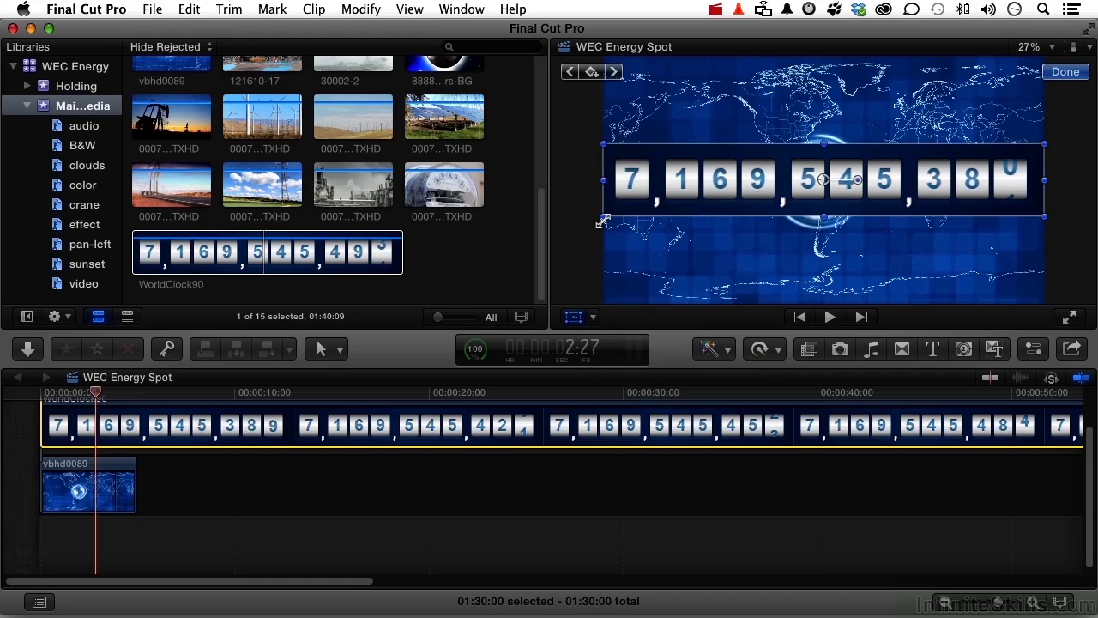
drag(604, 222, 718, 198)
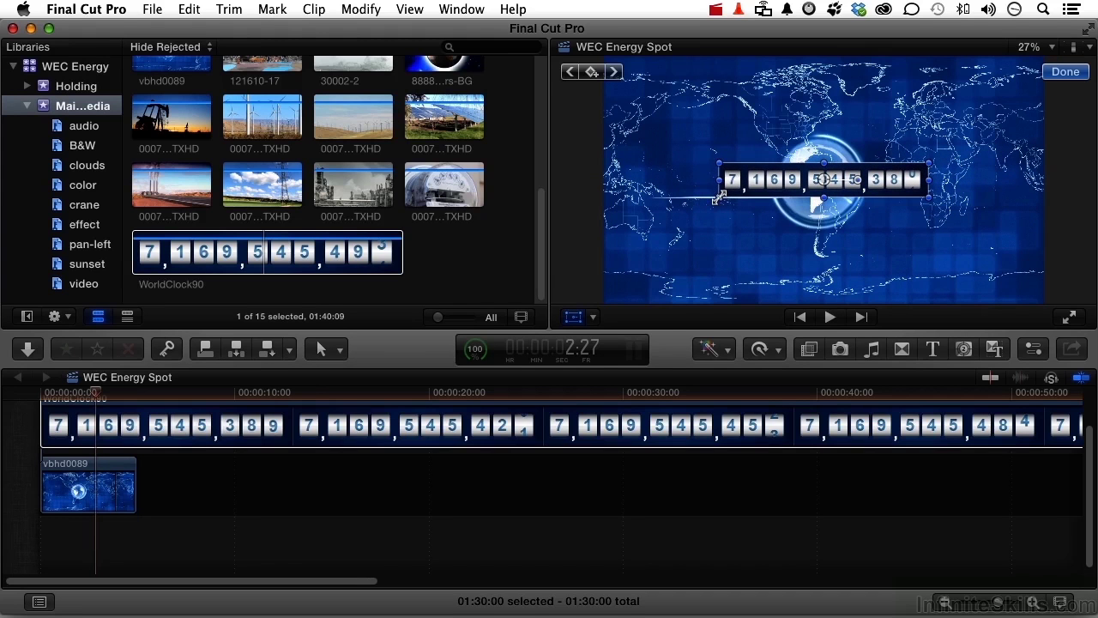
drag(892, 187, 895, 271)
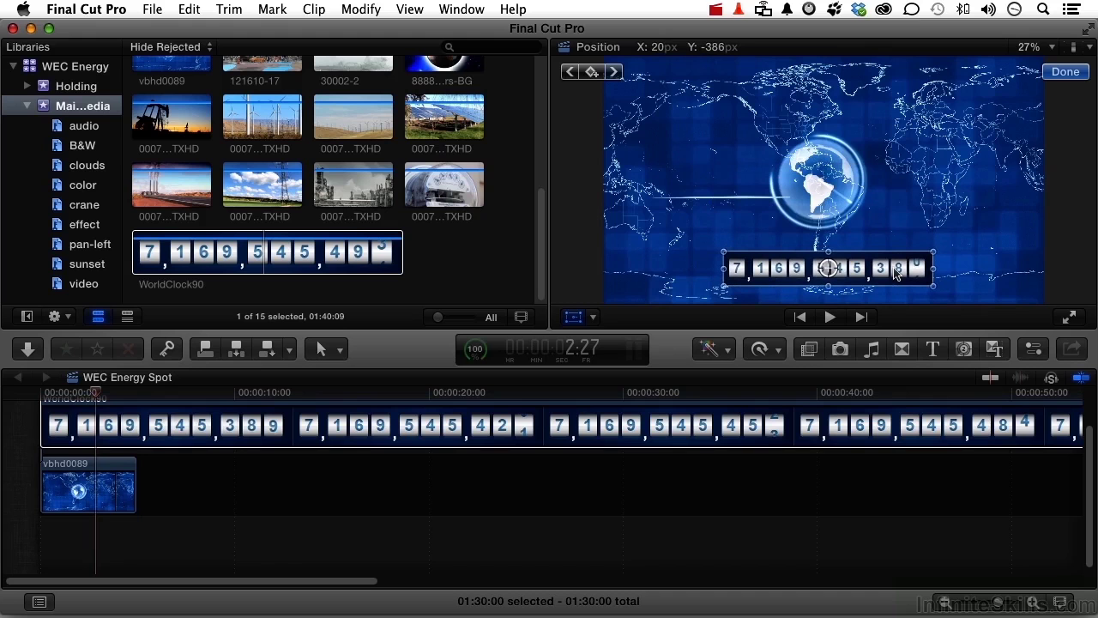
drag(896, 272, 893, 273)
- Centre the WorldClock90 clip horizontally by setting its Position X to 0 px, and scale it to 49%
click(893, 427)
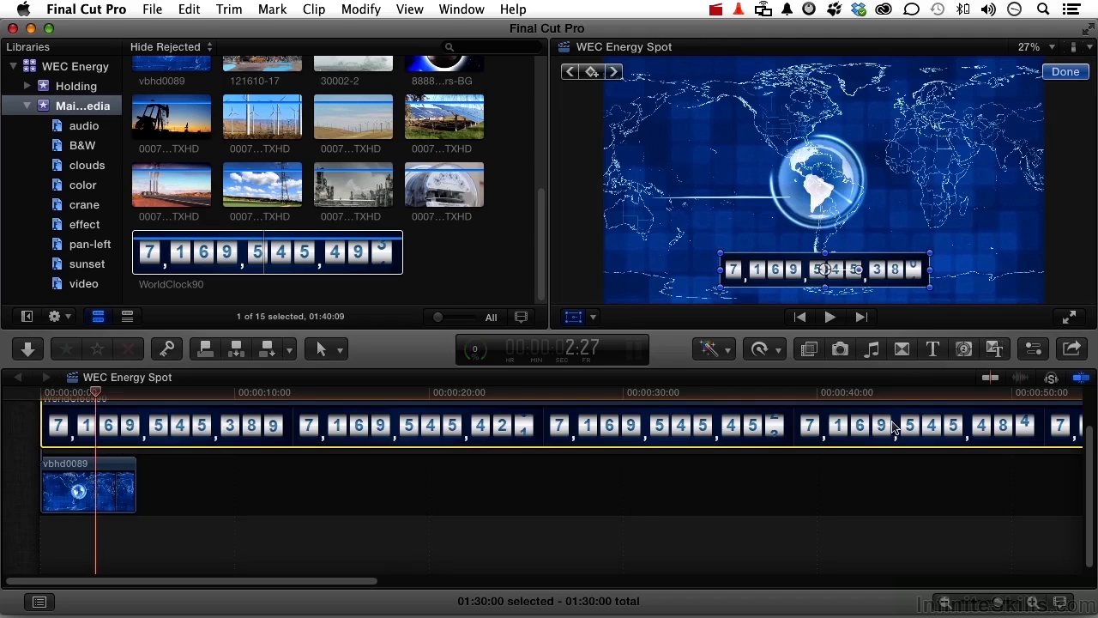
click(1033, 350)
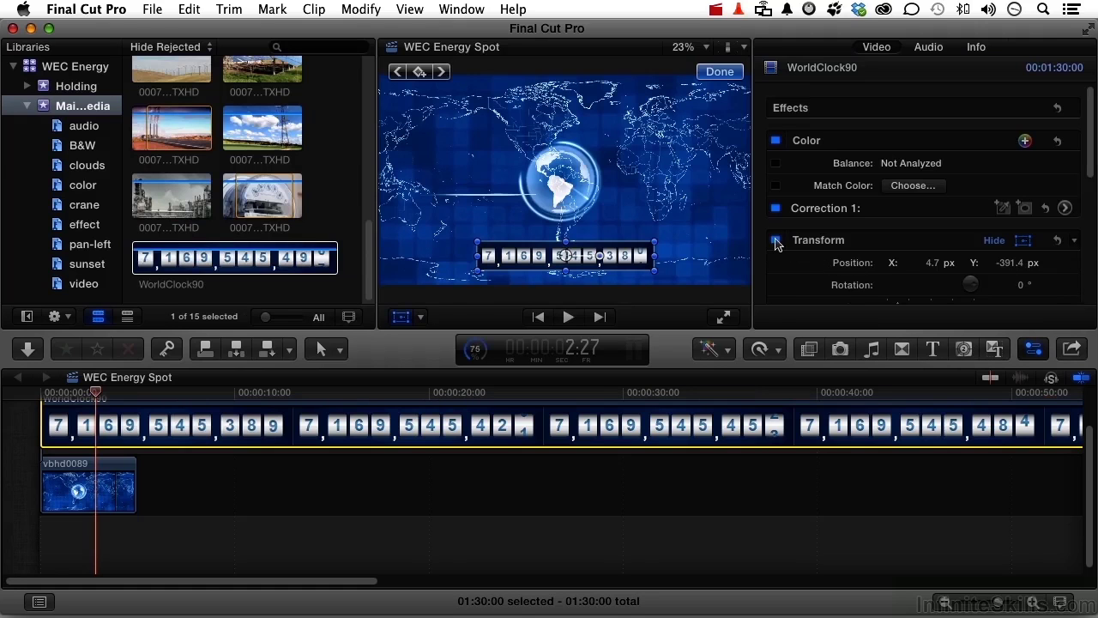
click(776, 241)
click(776, 241)
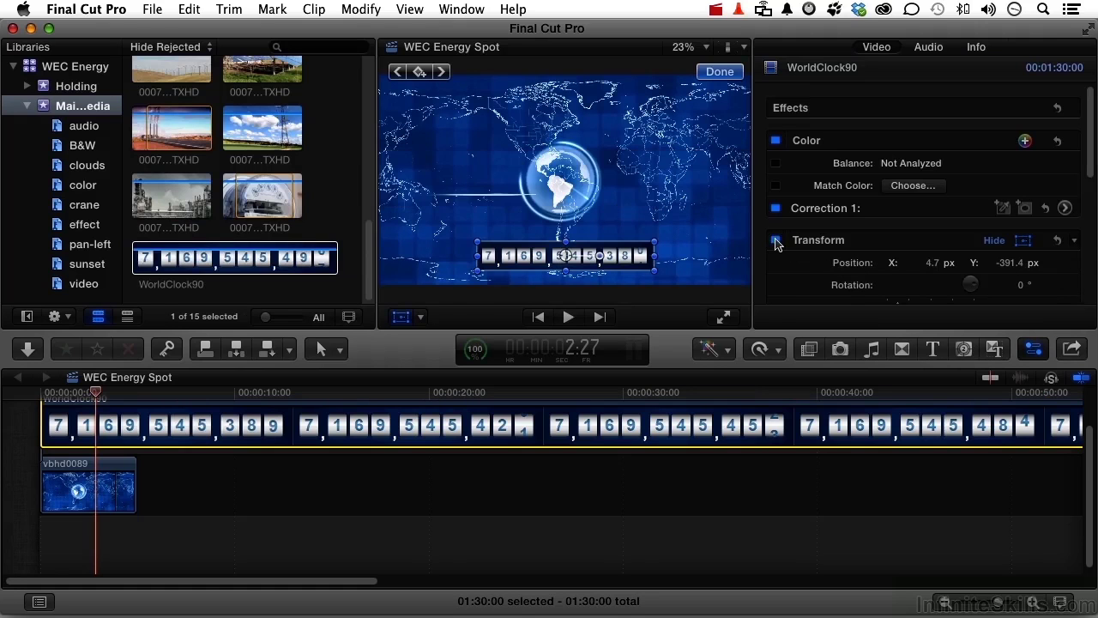
click(935, 262)
text(0)
key(Return)
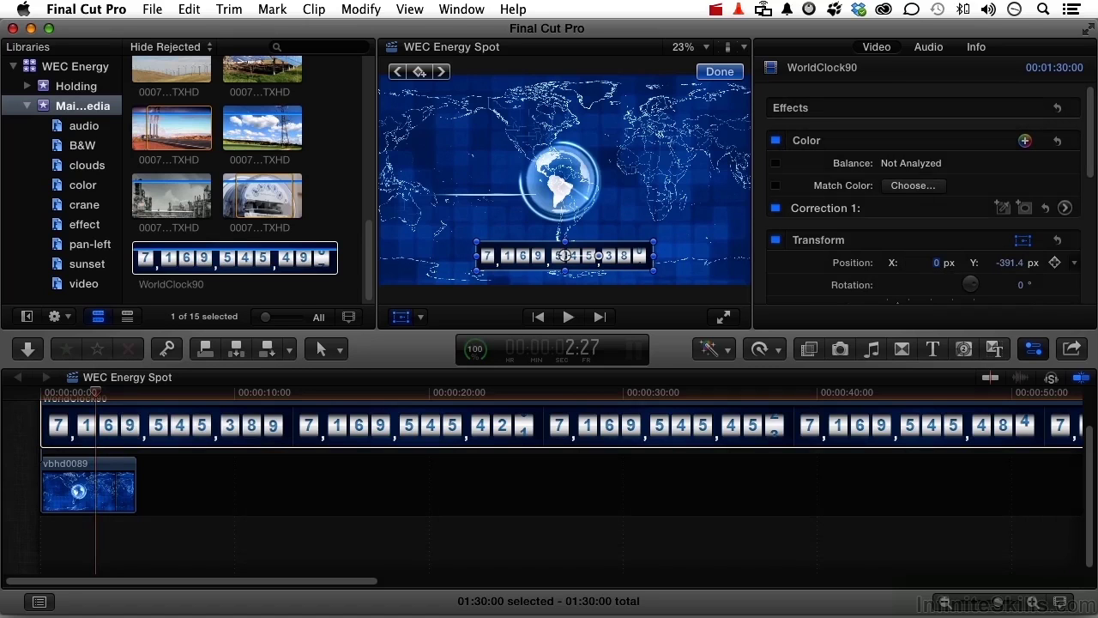
scroll(966, 245, down, 5)
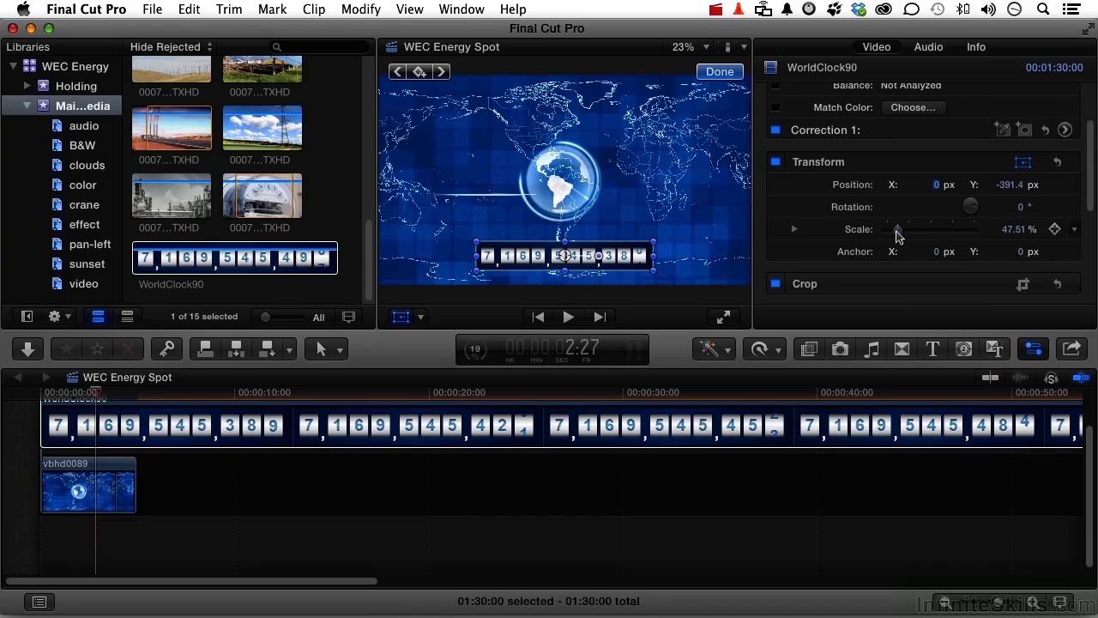
drag(898, 237, 897, 237)
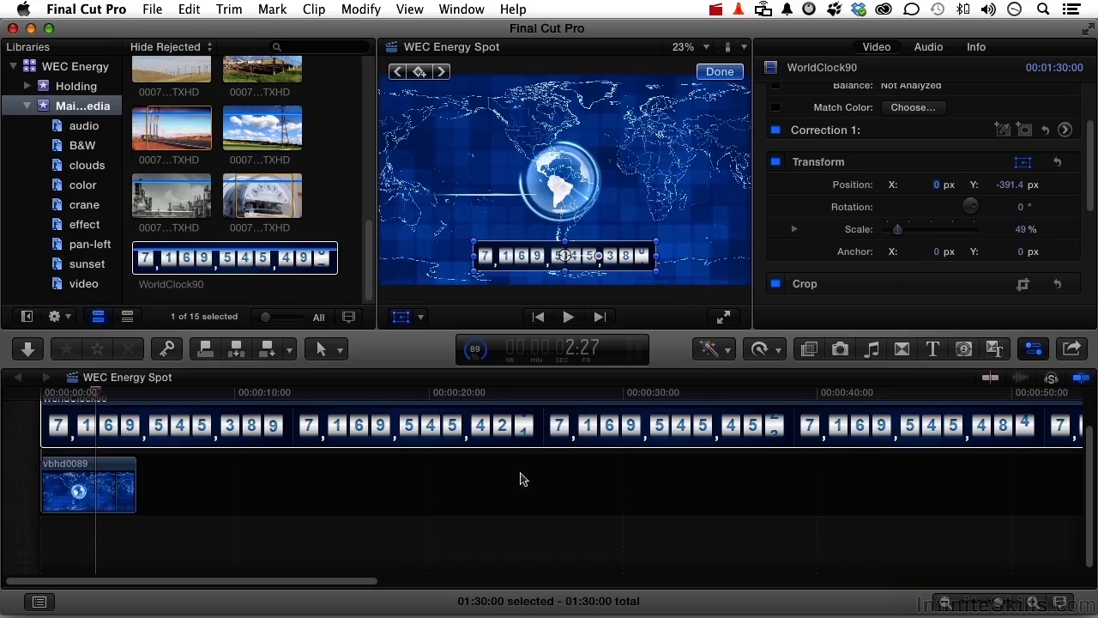
- Play the opening full screen from the beginning of the timeline to check the size and placement of the clock
drag(96, 397, 38, 396)
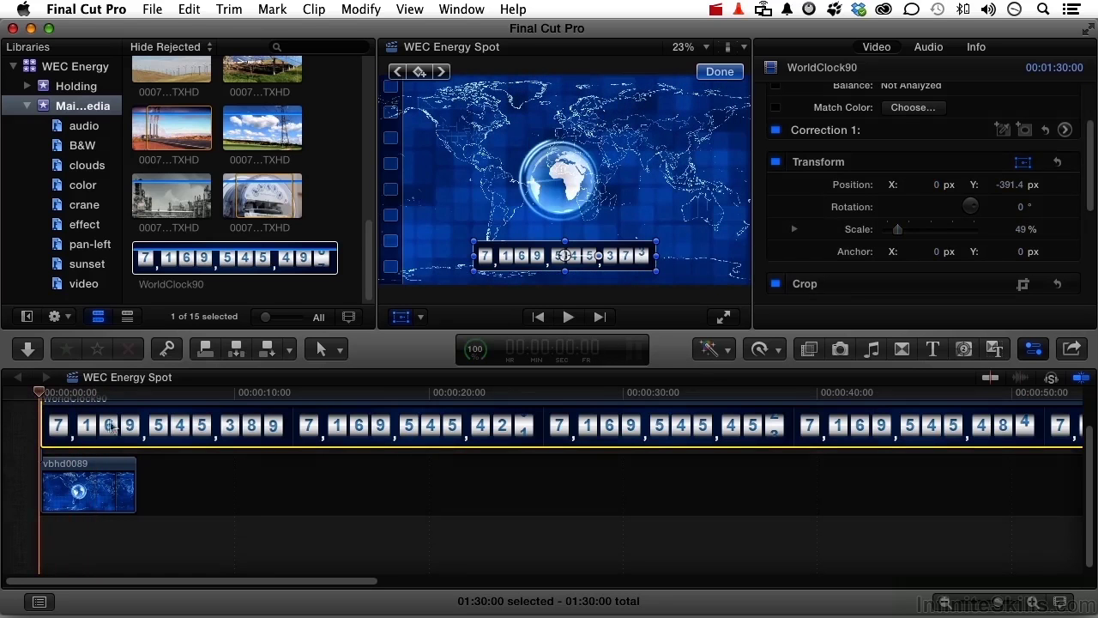
click(725, 317)
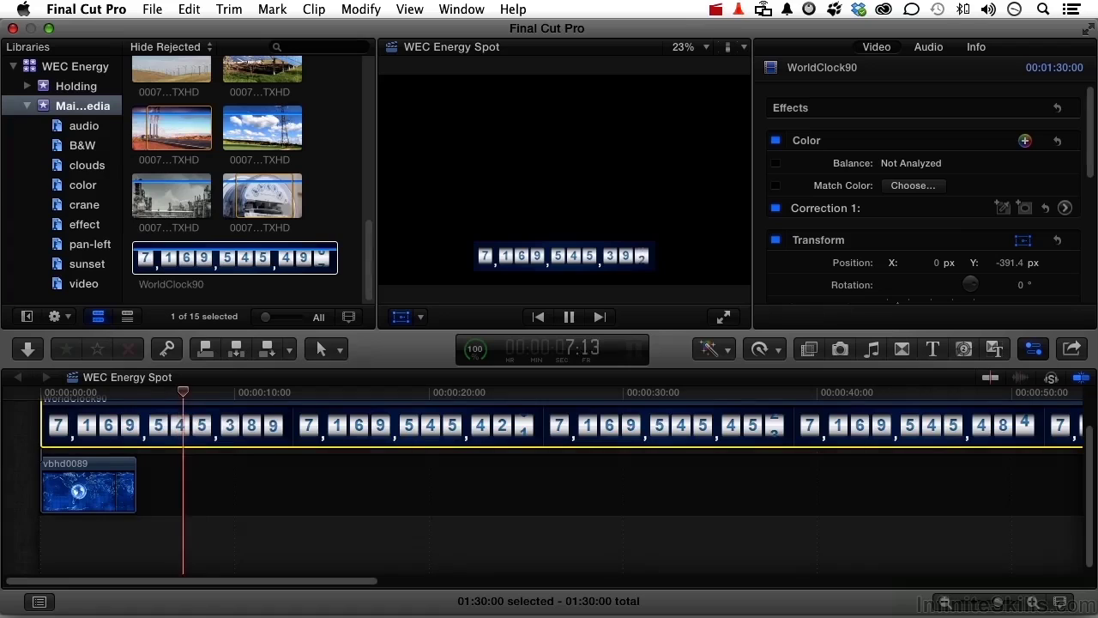
key(space)
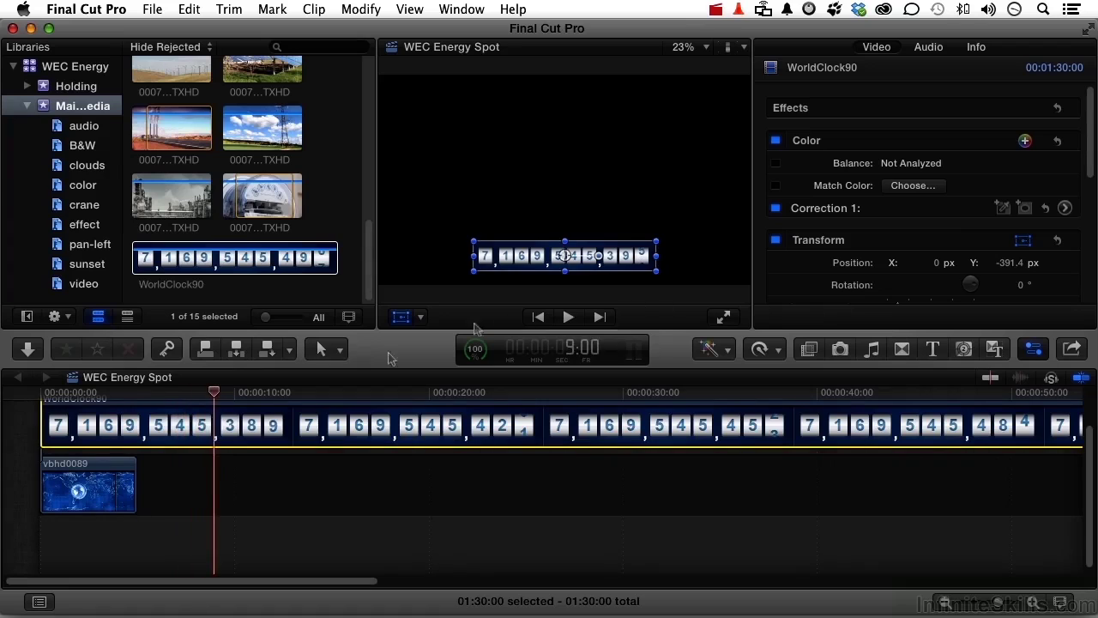
- With the playhead over the globe background at about 2:24, reduce the WorldClock90 clip's scale to 29%
click(95, 393)
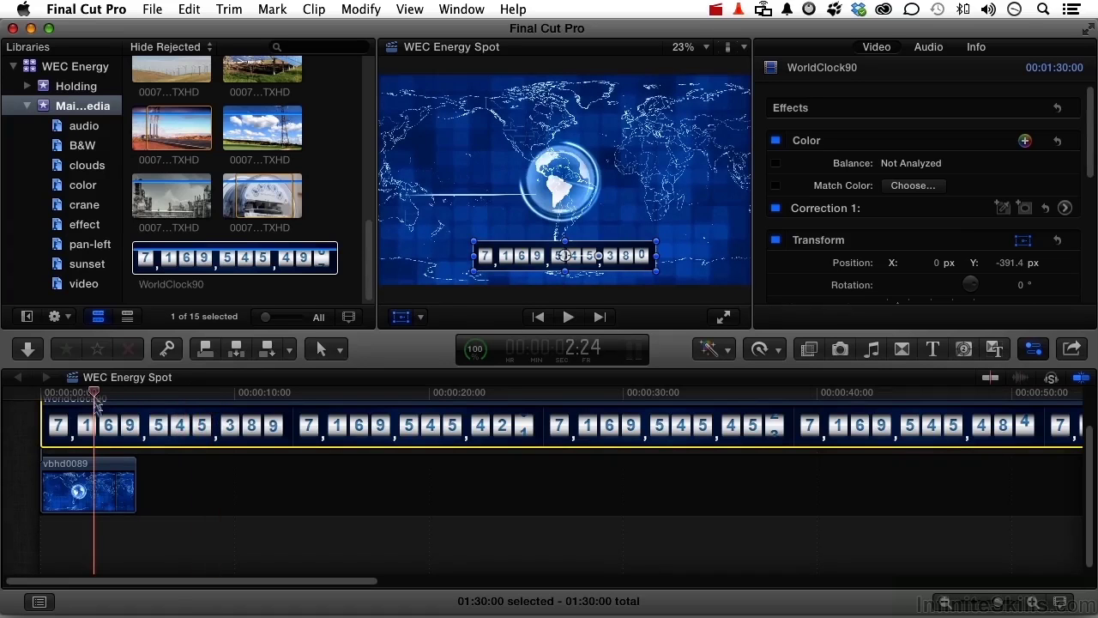
scroll(967, 243, down, 3)
scroll(967, 243, down, 2)
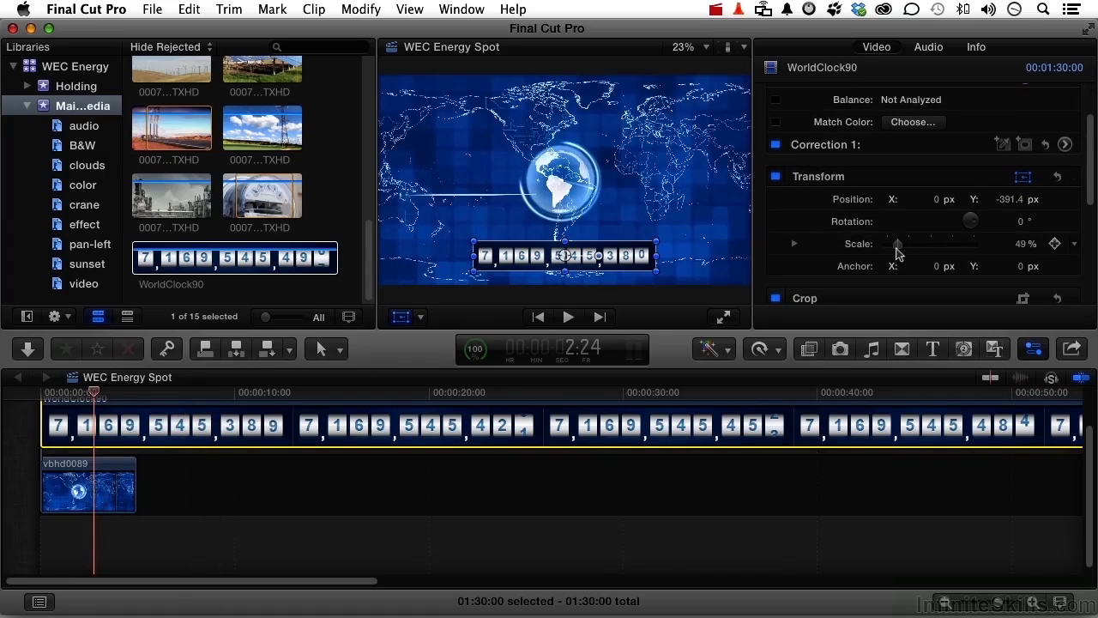
drag(899, 250, 895, 250)
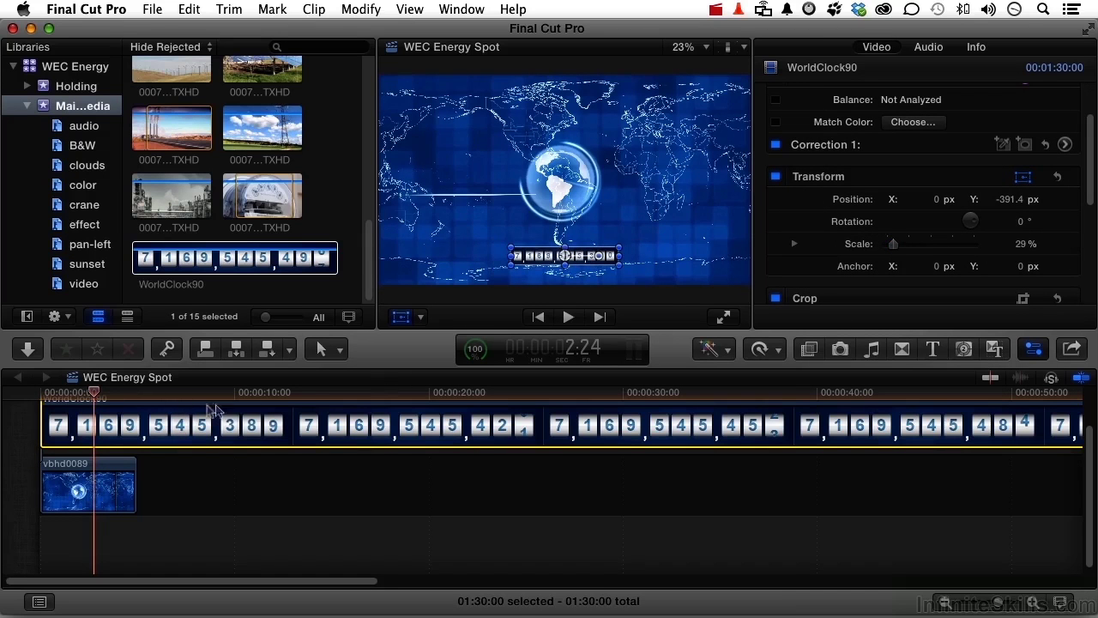
- Play the smaller clock over the globe background full screen from near the start, and stop playback past the background clip's end
click(65, 397)
click(725, 317)
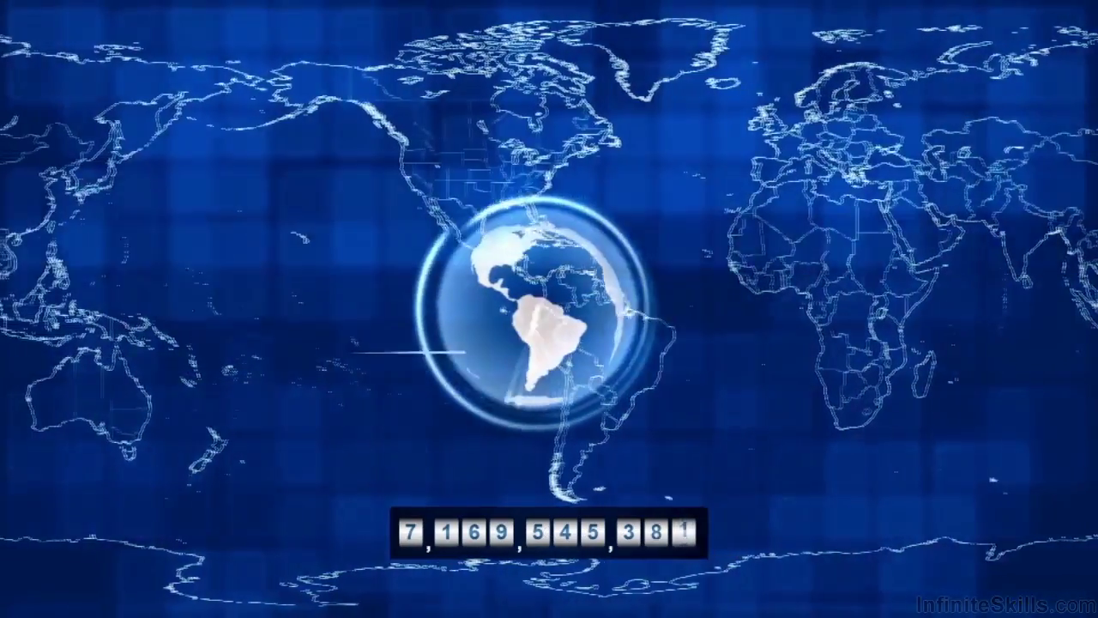
key(Escape)
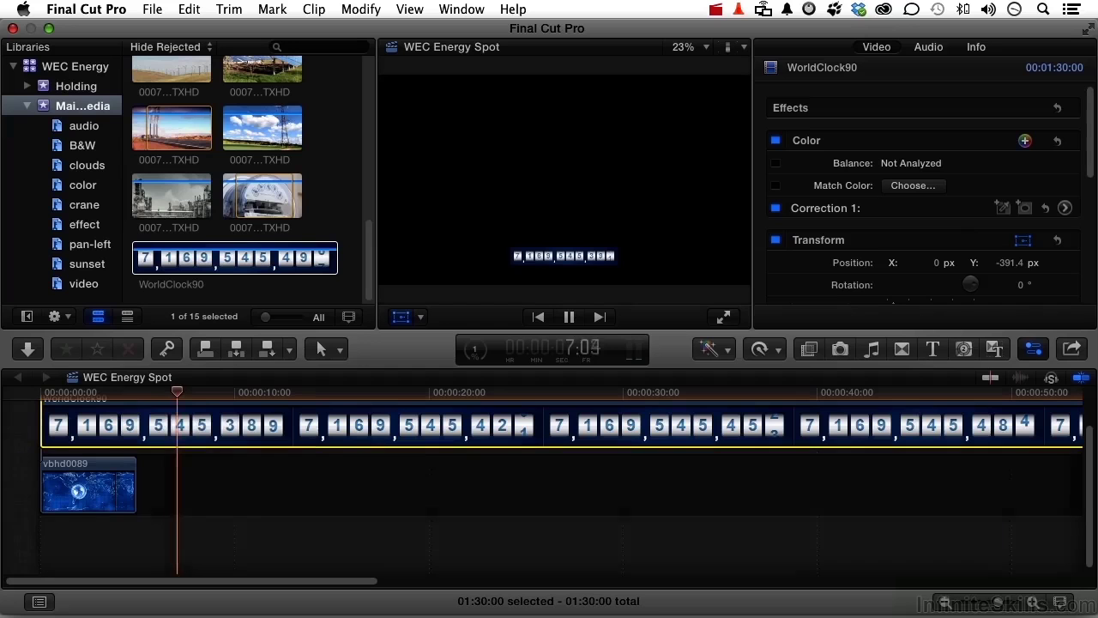
key(space)
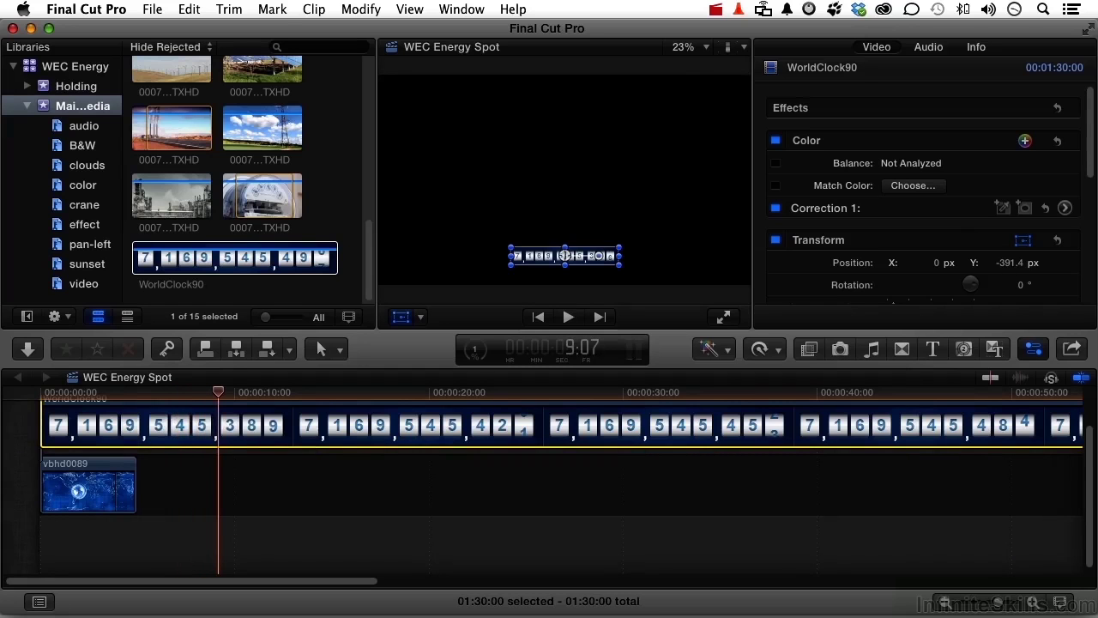